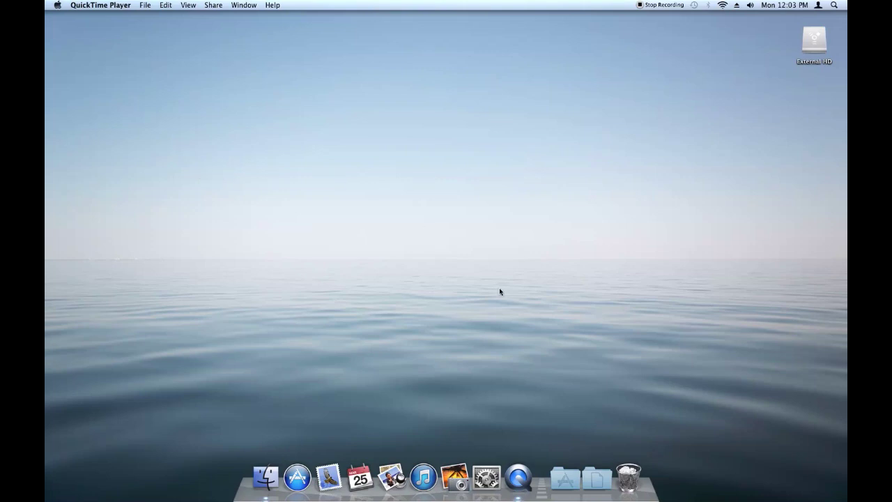
Open the Applications stack in the Dock as a grid of apps
left_click(565, 482)
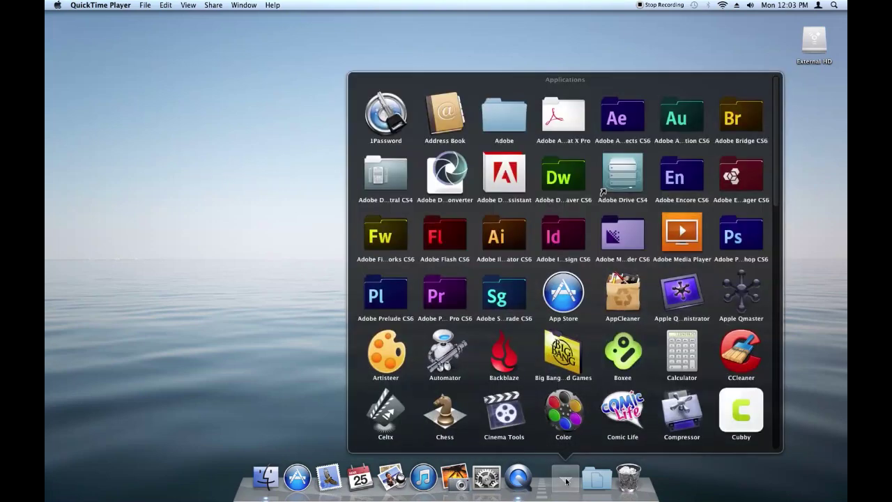
Launch Disk Utility from the Utilities folder in Applications
scroll(594, 349, "down", 5)
scroll(595, 349, "down", 5)
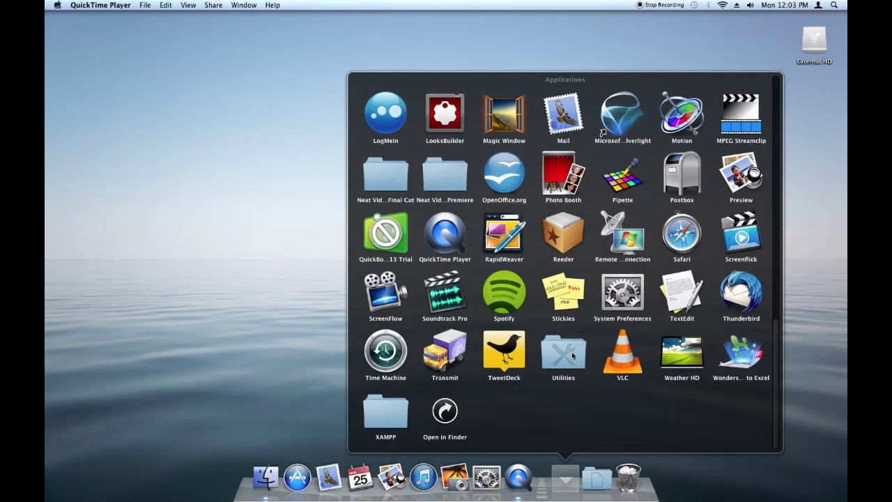
left_click(573, 356)
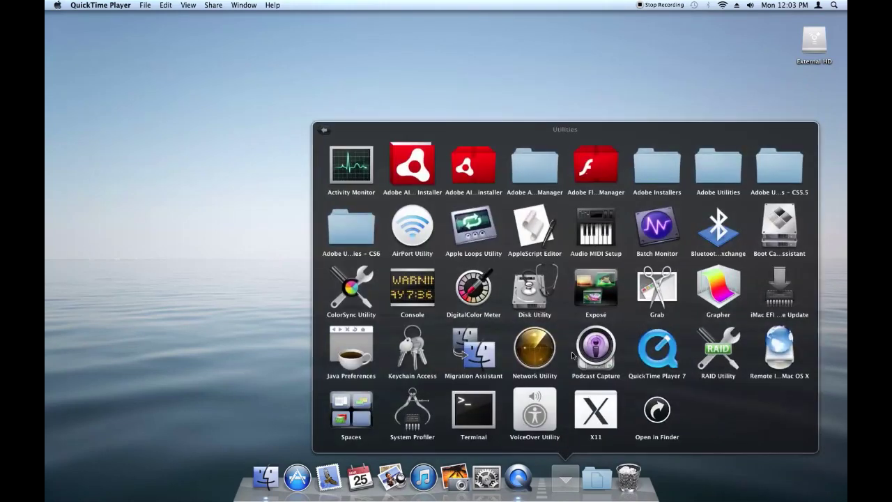
left_click(544, 284)
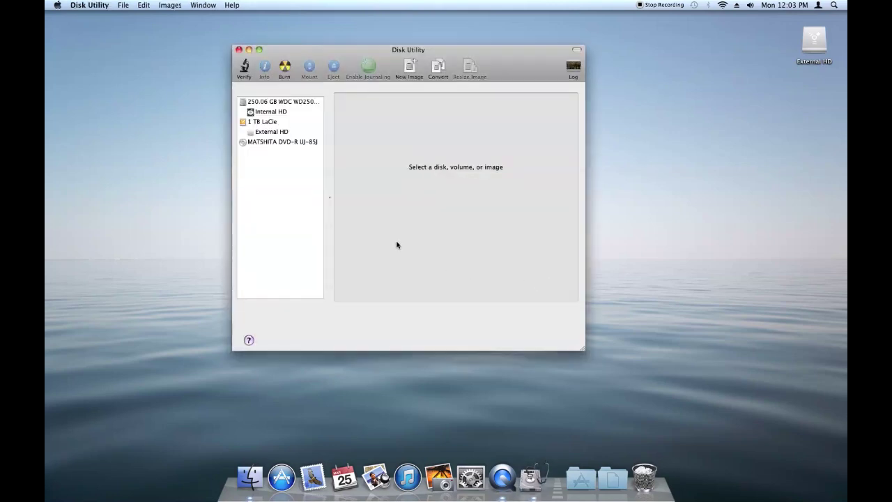
Start a new blank image saved to the Desktop as 'Secure Files' with volume name 'Secure Files'
left_click(410, 67)
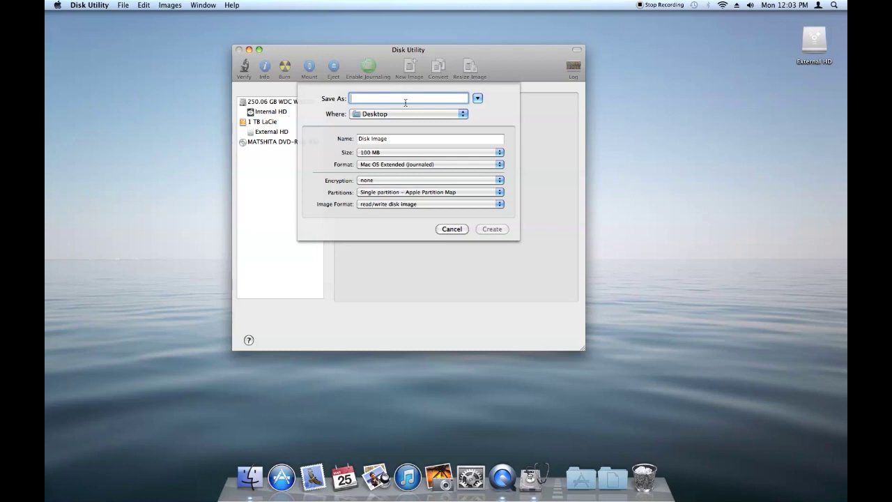
type("Secure Files")
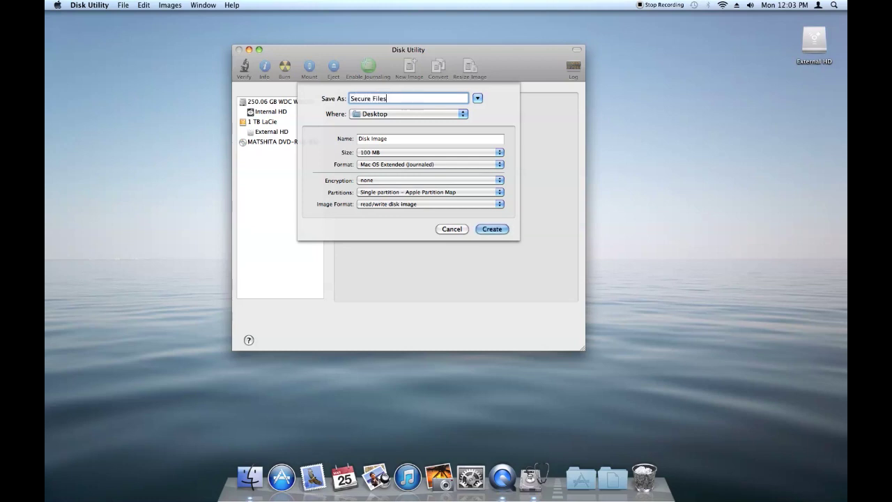
key("Tab")
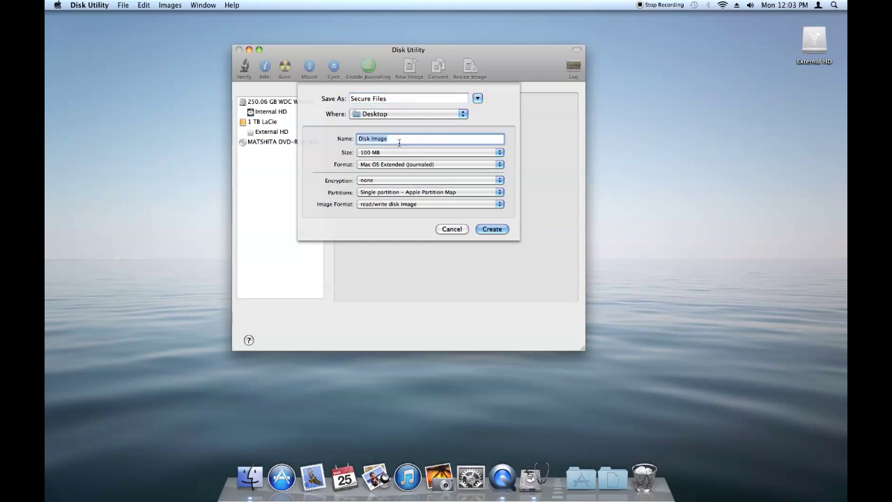
key("BackSpace")
type("Secure Files")
key("Tab")
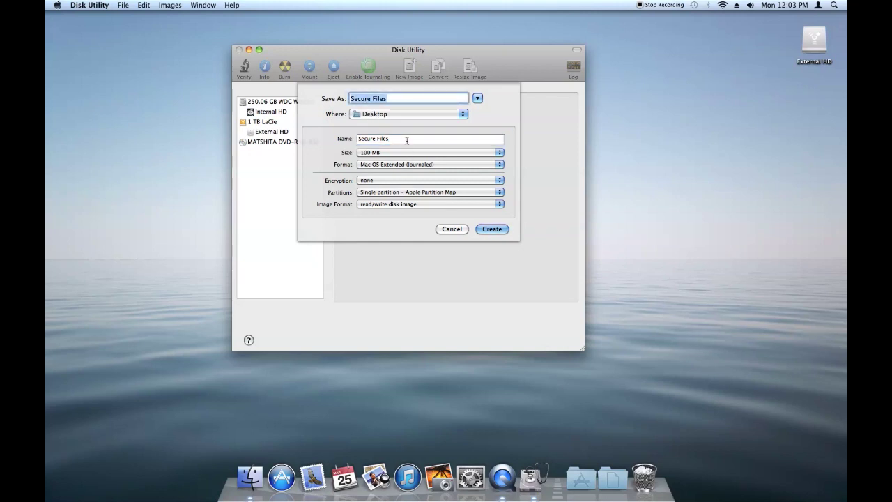
left_click(408, 140)
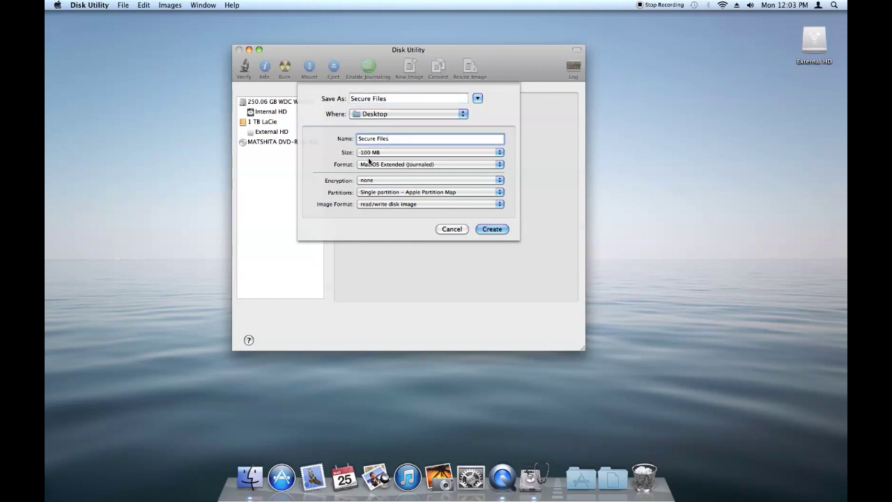
left_click(405, 153)
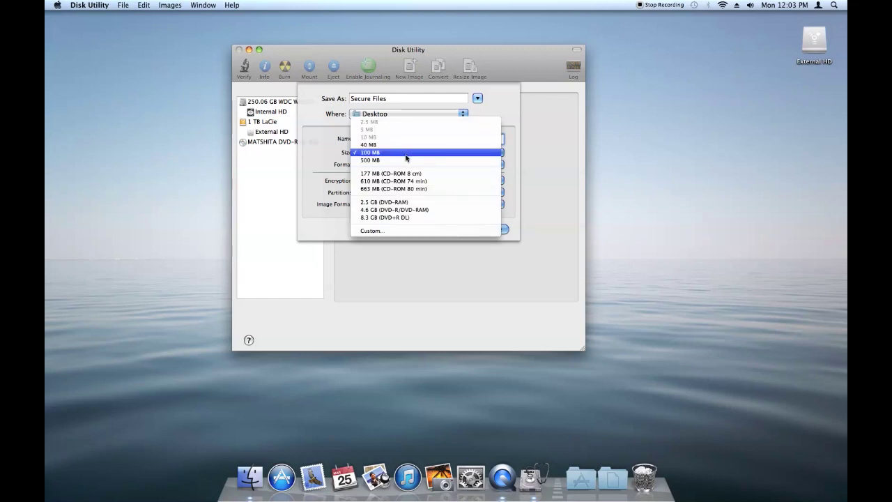
Give the new image a custom size of 2 GB
left_click(384, 230)
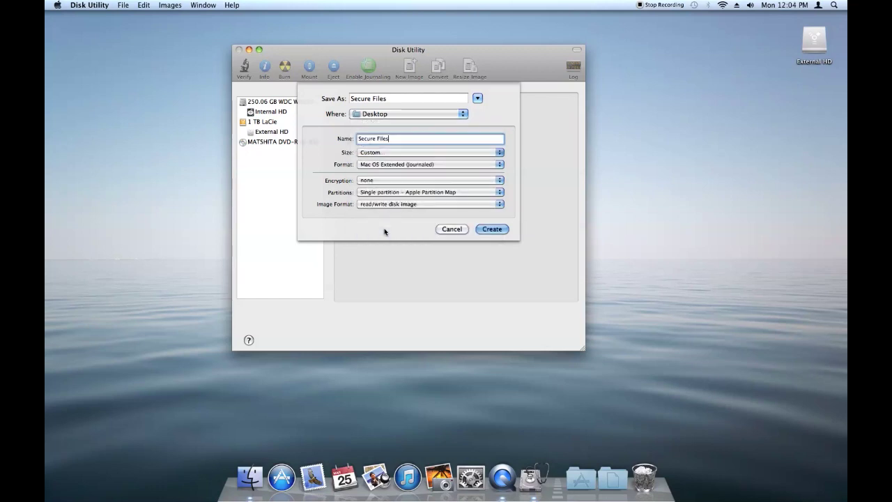
left_click(447, 110)
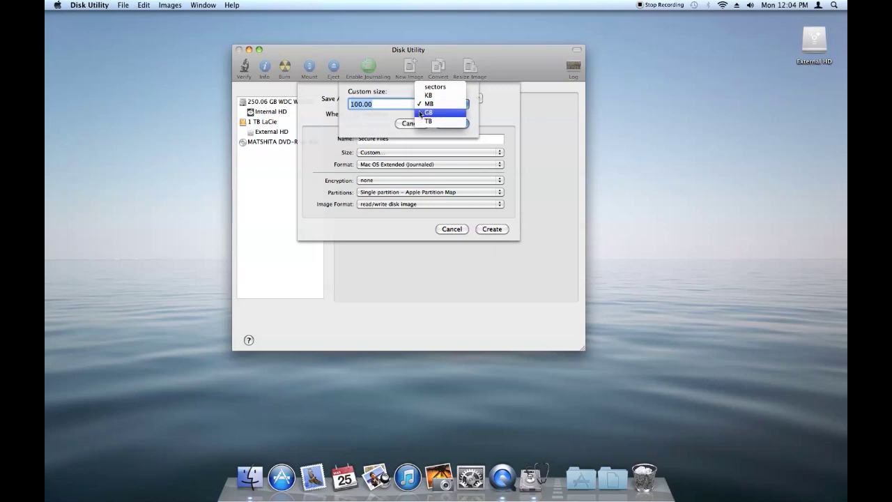
left_click(447, 112)
type("2")
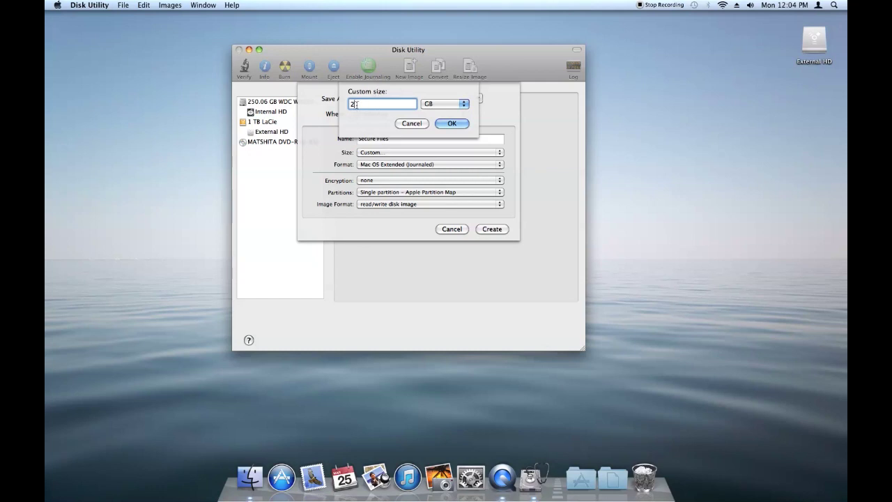
left_click(452, 124)
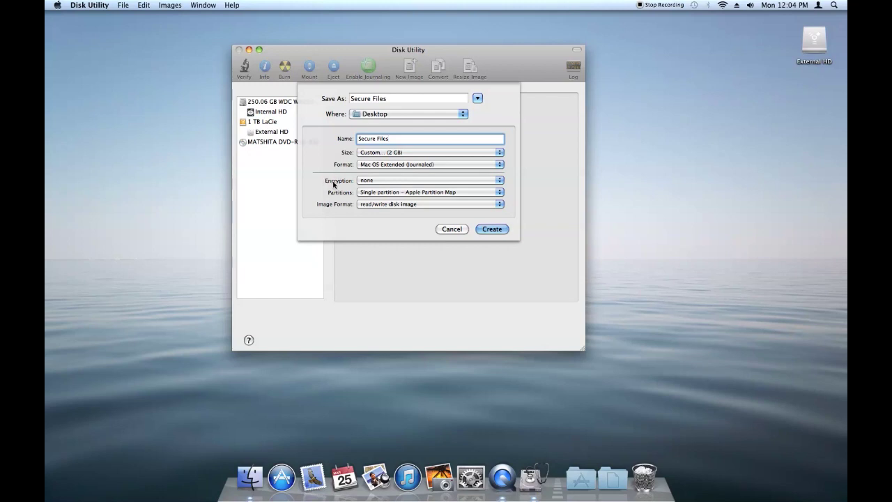
Set the image encryption to 256-bit AES
left_click(391, 182)
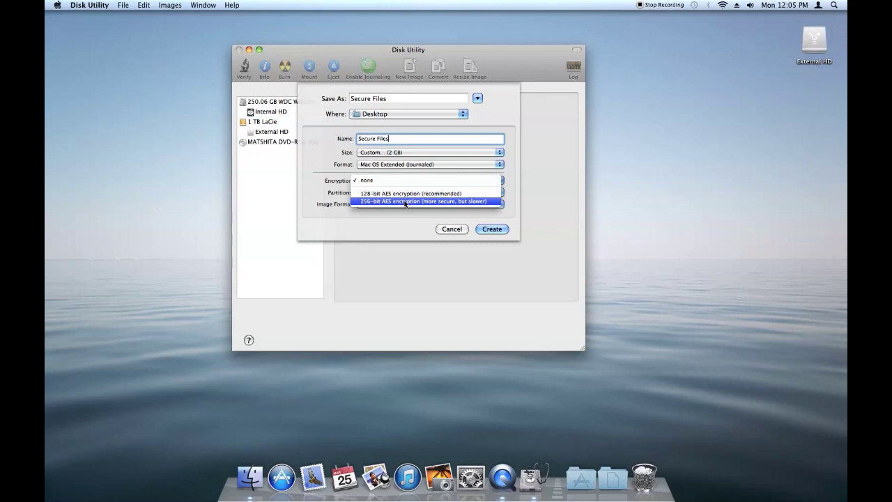
left_click(405, 202)
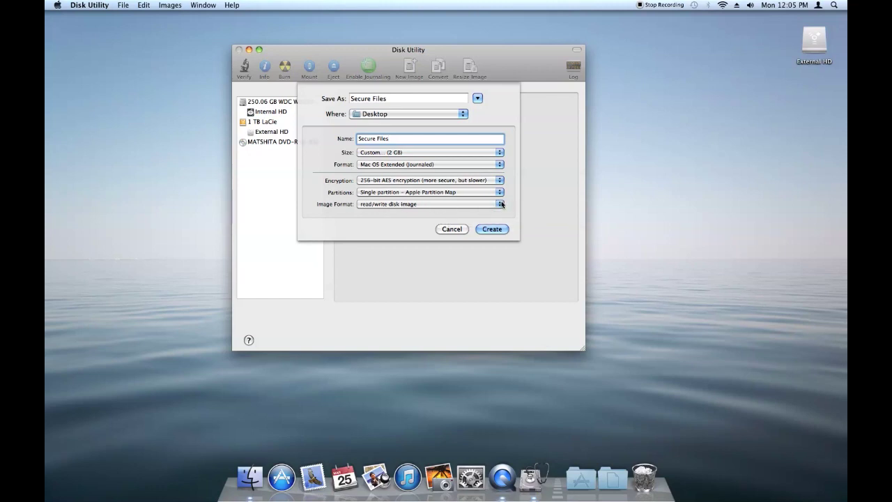
left_click(499, 204)
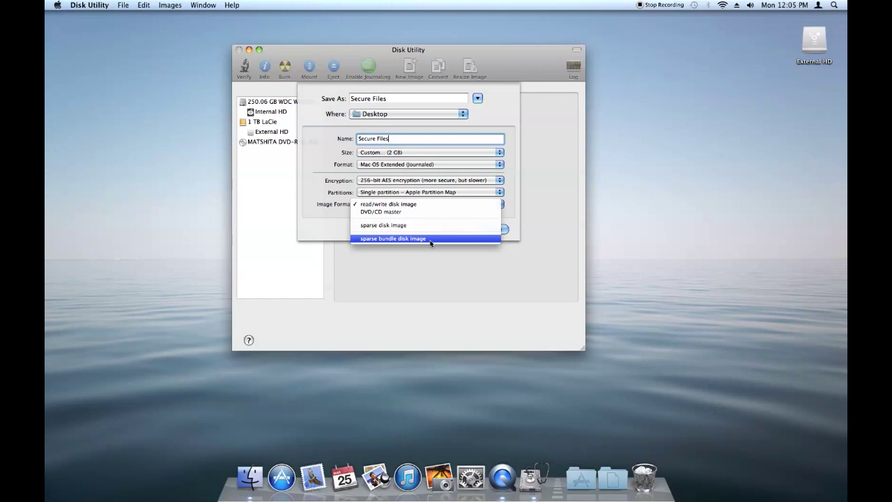
Choose the sparse bundle disk image format and create the Secure Files image
left_click(430, 240)
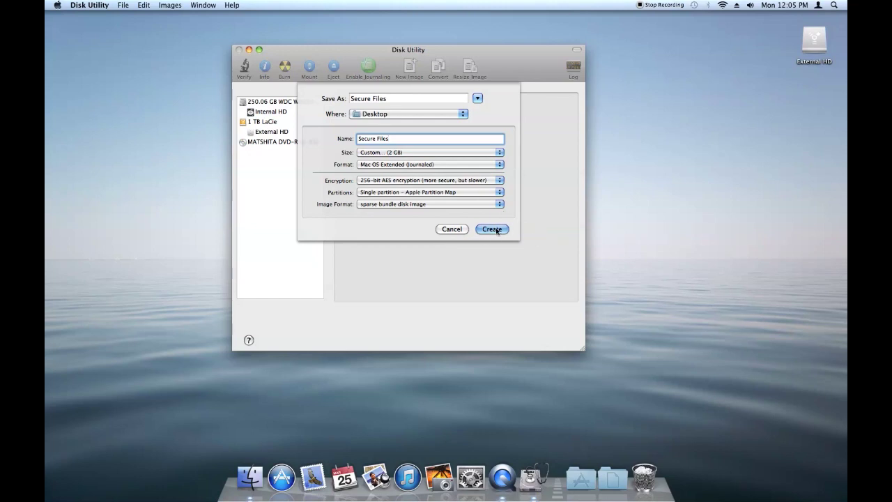
left_click(491, 229)
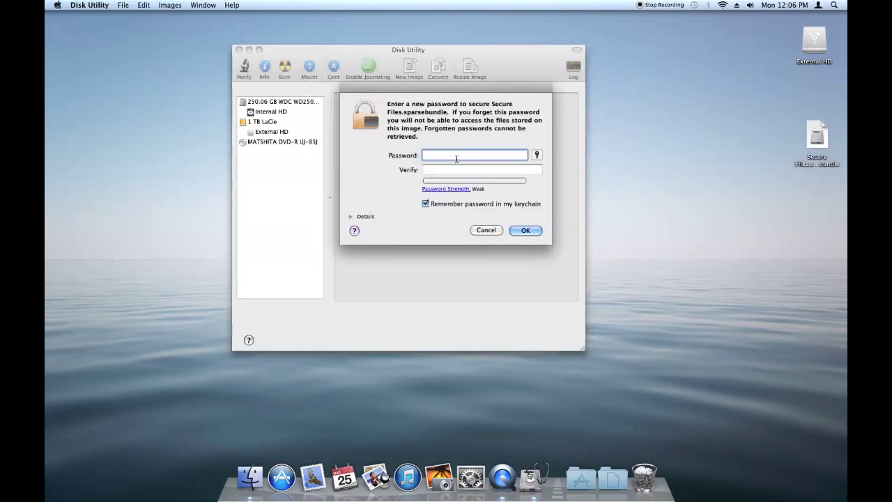
Enter and verify the image password, toggle keychain saving, and confirm creation
type("pass")
left_click(475, 171)
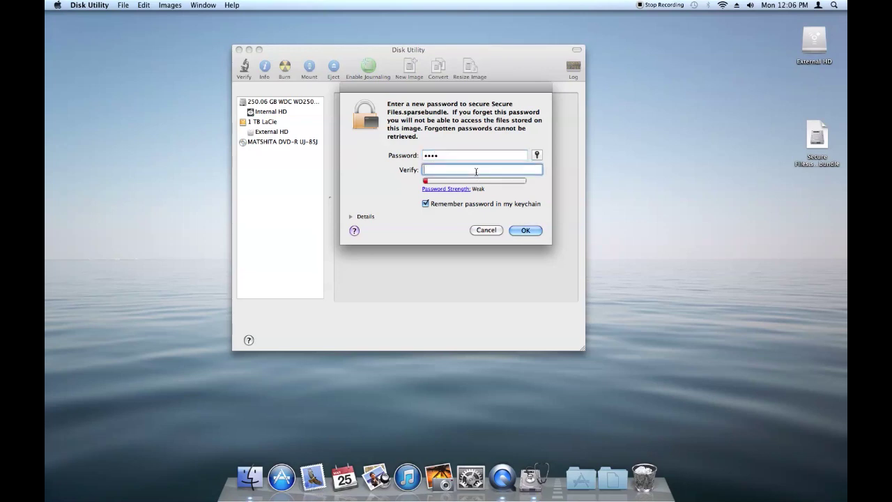
type("pass")
left_click(425, 203)
left_click(527, 231)
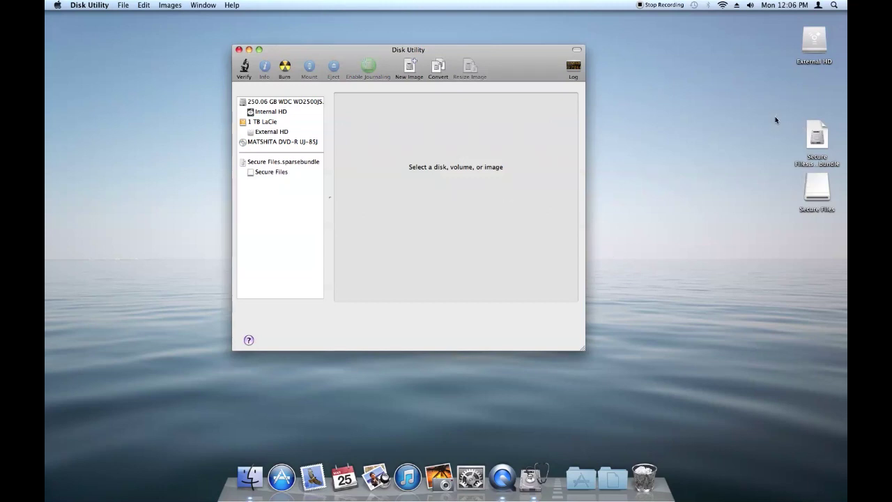
Open the mounted Secure Files volume and copy About Stacks.pdf into it from Documents
left_click(820, 139)
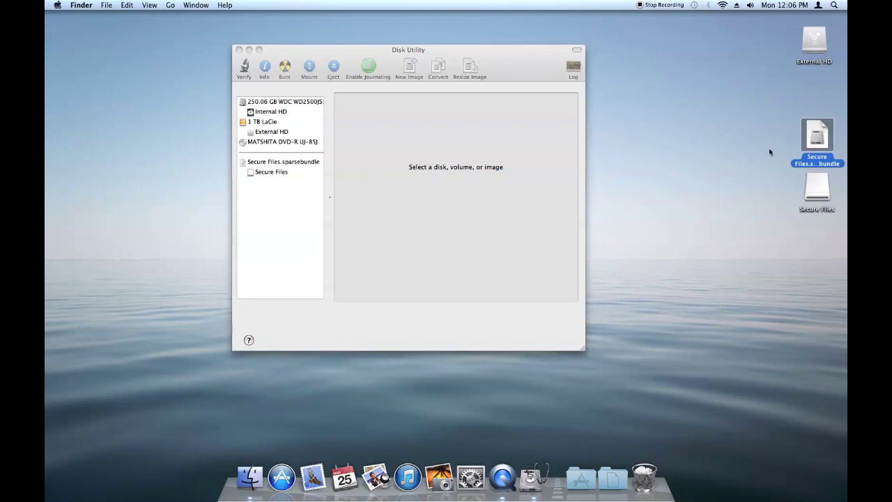
left_click(821, 191)
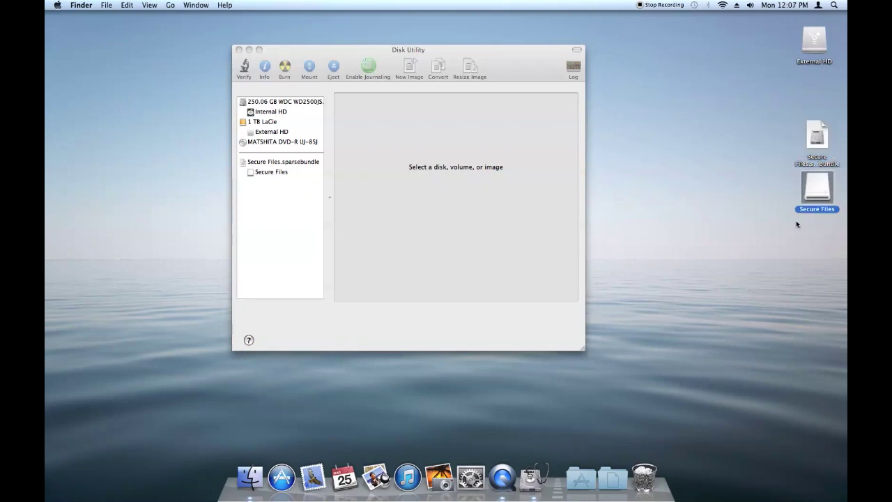
double_click(820, 190)
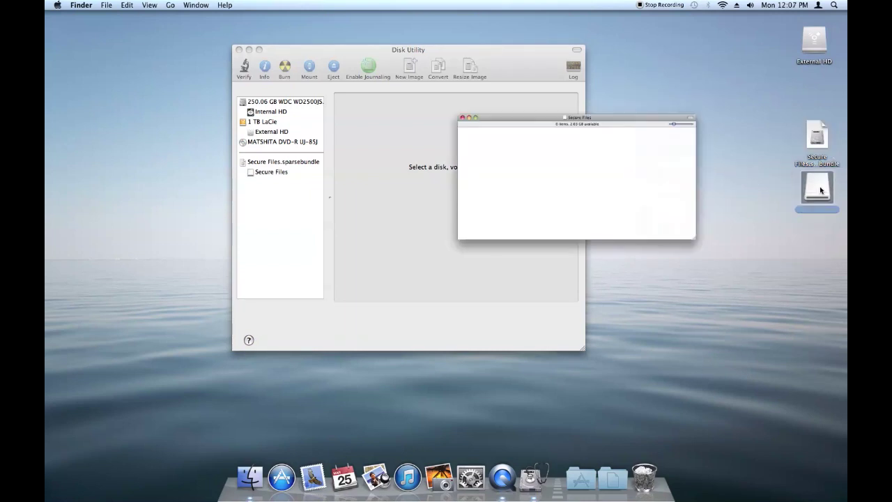
left_click_drag(511, 76, 327, 37)
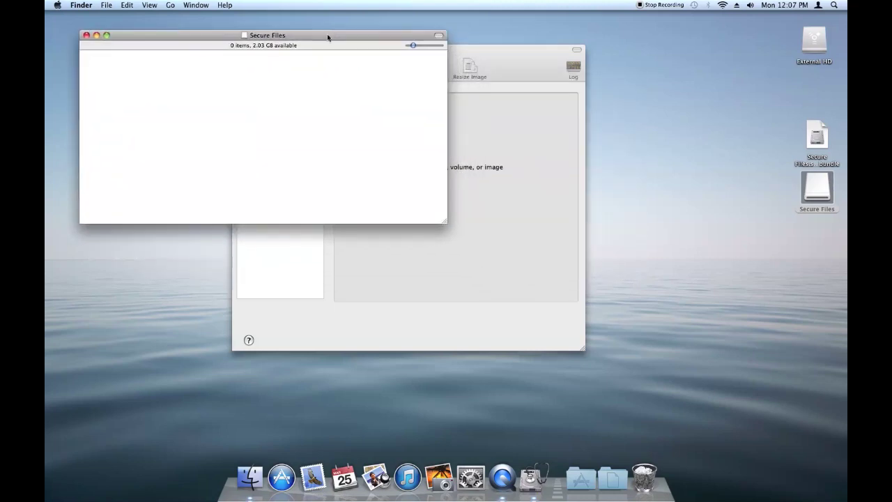
left_click(608, 478)
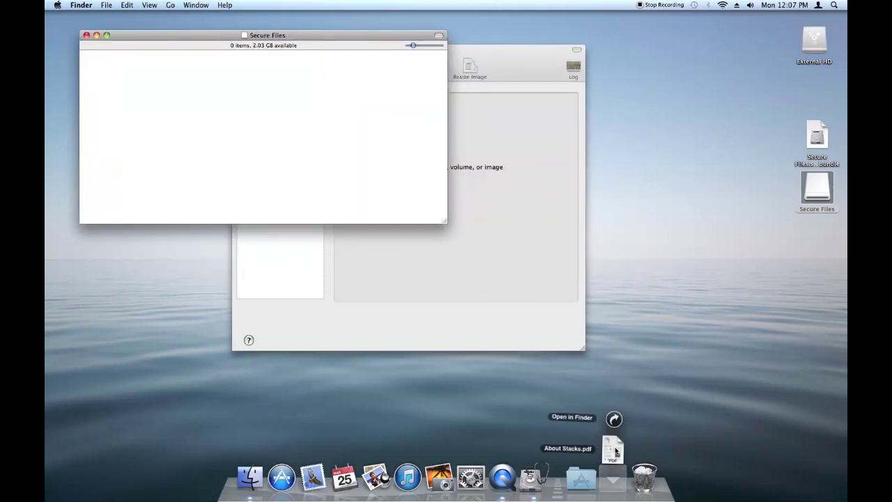
left_click_drag(619, 452, 254, 144)
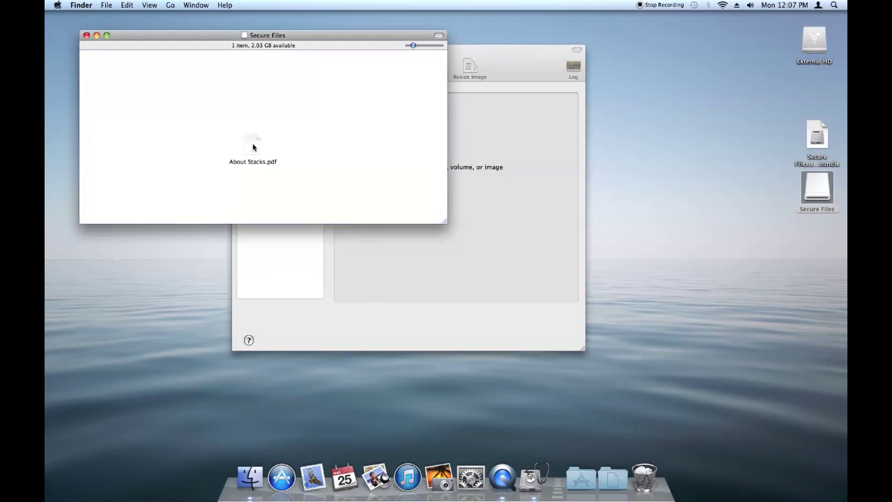
Add a 'New Folder' inside the volume, then eject the Secure Files volume
right_click(321, 106)
left_click(323, 106)
type("New")
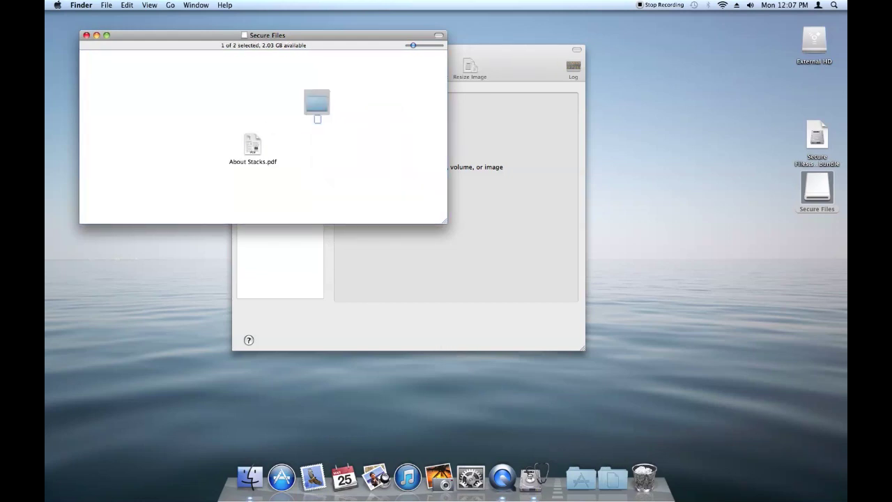
type(" Folder")
key("Return")
left_click_drag(317, 104, 343, 162)
left_click(286, 200)
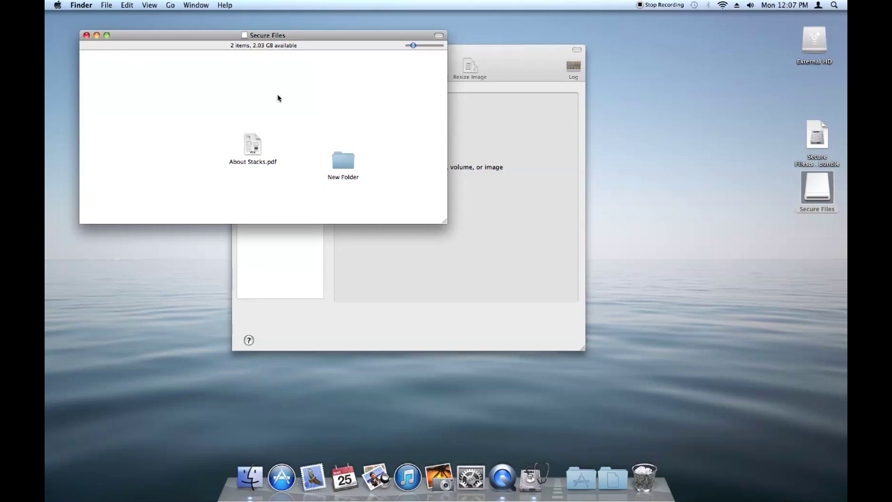
left_click_drag(815, 190, 652, 480)
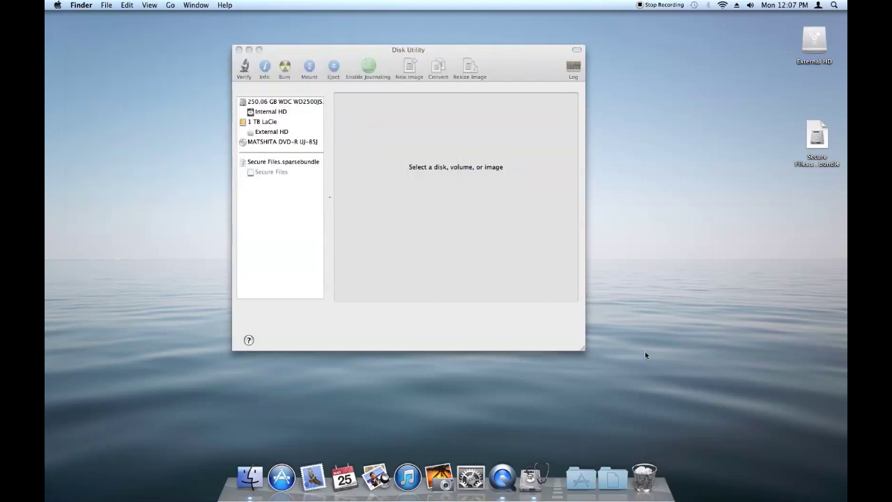
Reopen Secure Files.sparsebundle from the desktop so it asks for its password
left_click(836, 163)
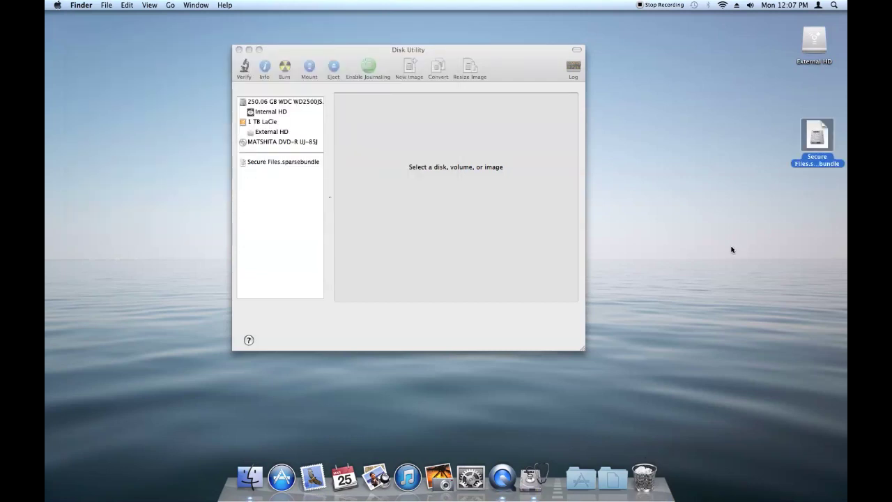
double_click(815, 134)
left_click(763, 133)
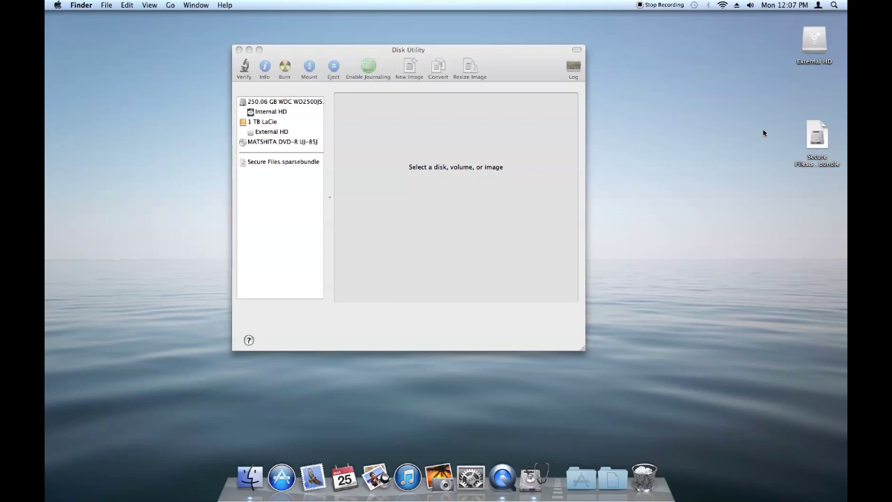
left_click(826, 137)
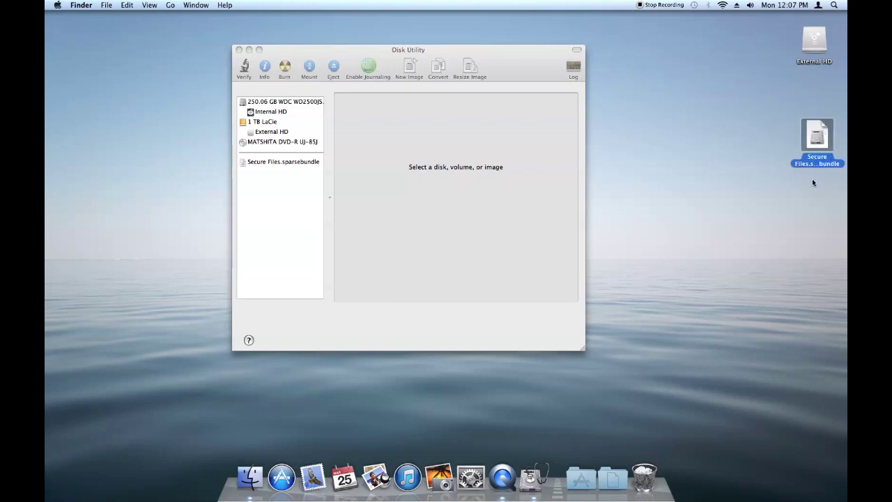
left_click(754, 204)
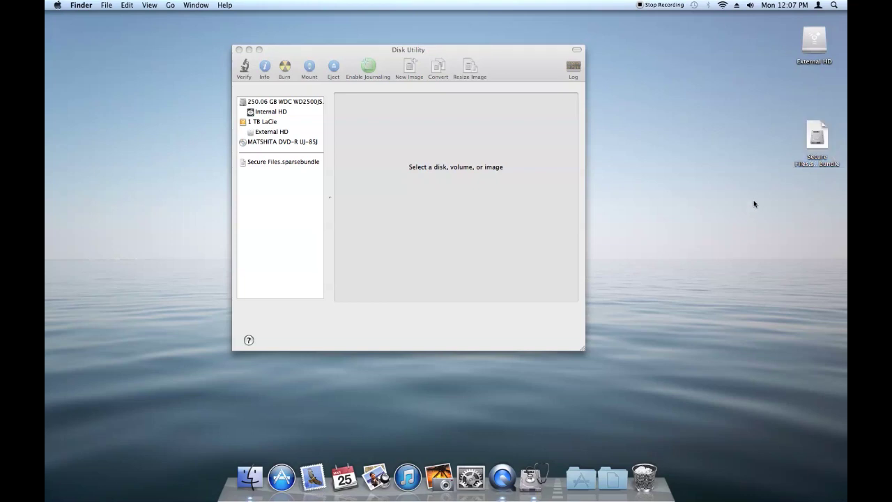
double_click(817, 132)
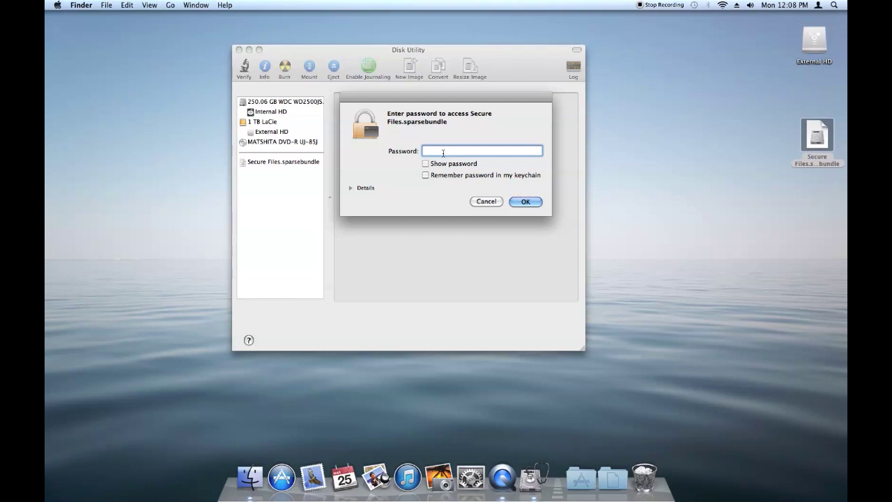
Unlock the image with its password and verify About Stacks.pdf and New Folder are still inside
type("••••")
key("Return")
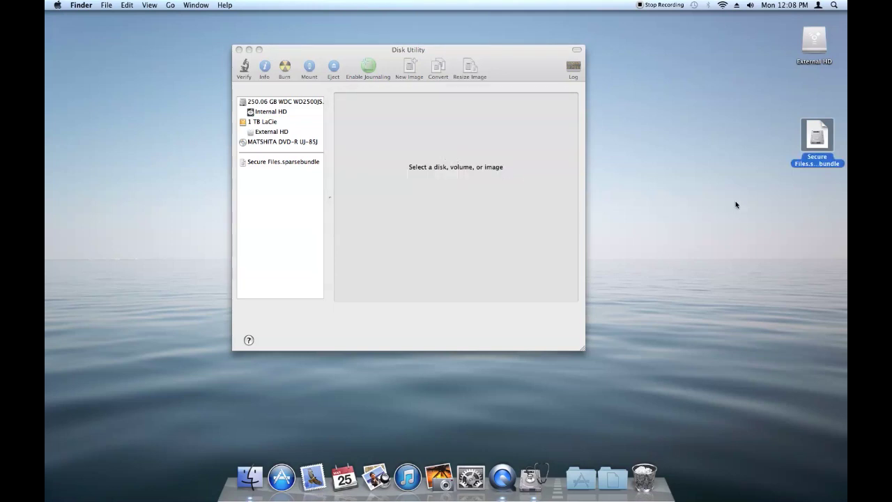
double_click(815, 186)
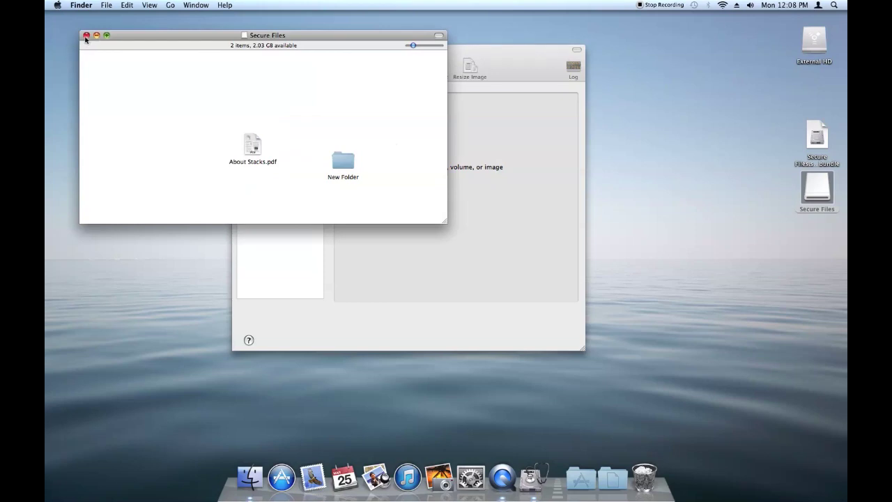
left_click(86, 36)
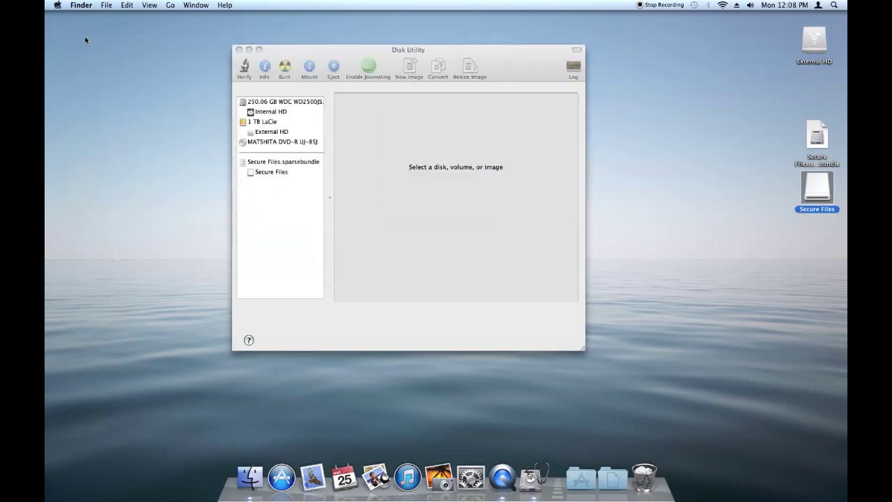
left_click(414, 50)
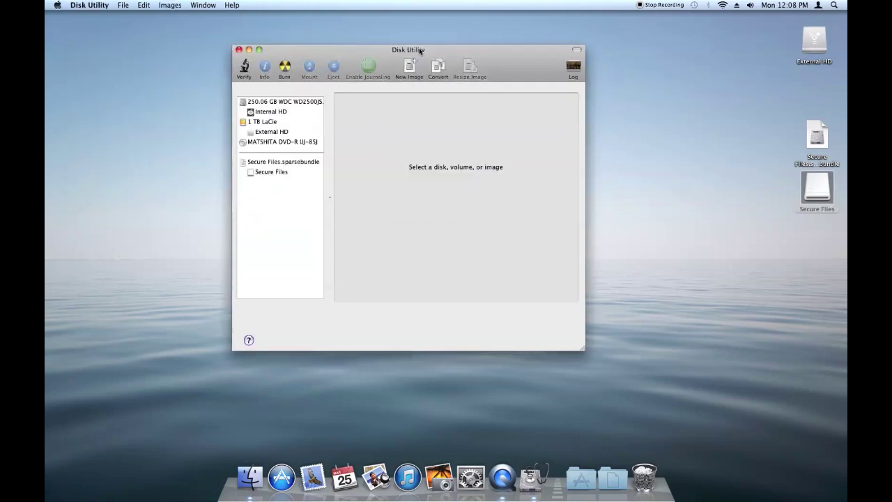
right_click(823, 133)
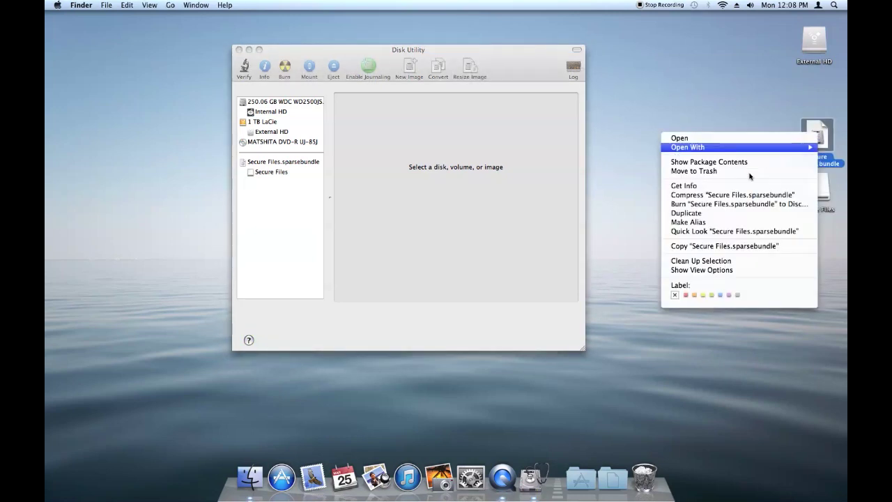
left_click(735, 186)
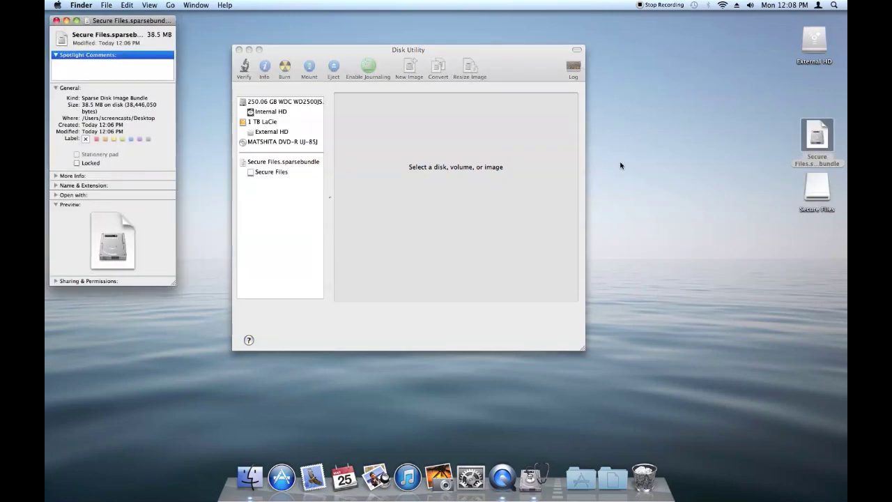
left_click_drag(148, 22, 175, 61)
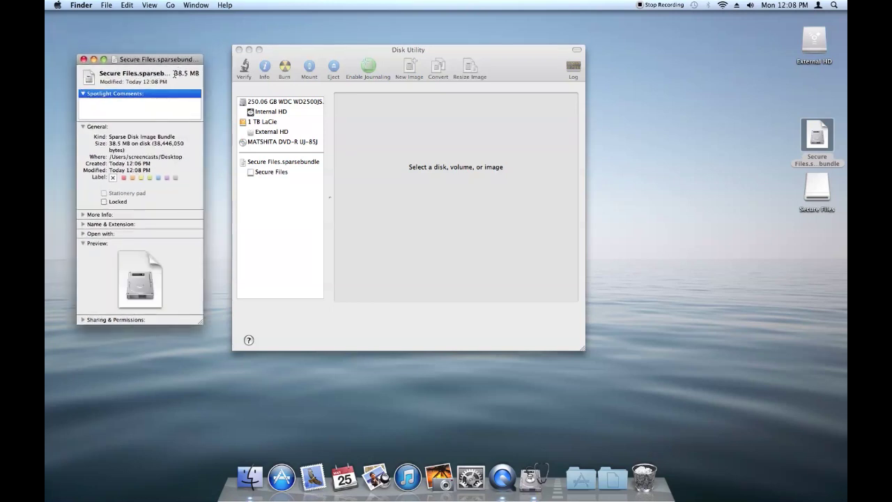
left_click_drag(174, 74, 188, 73)
left_click_drag(156, 59, 154, 52)
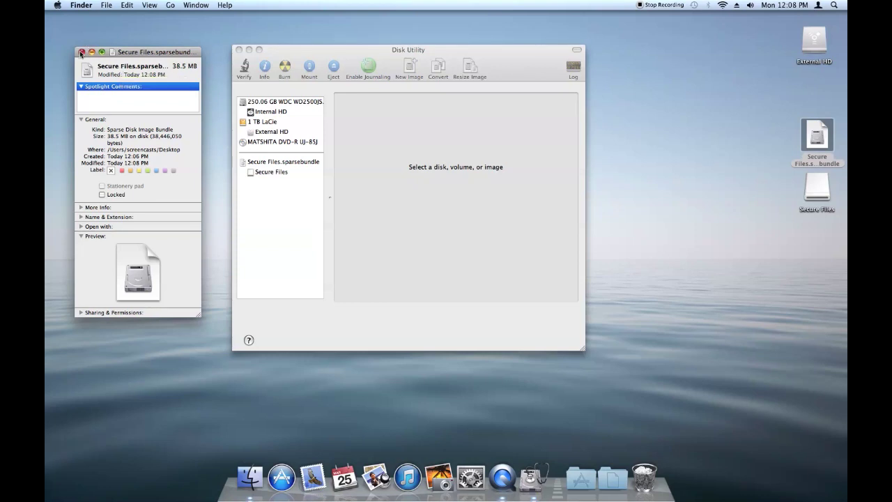
left_click_drag(172, 66, 198, 67)
left_click(179, 69)
left_click(83, 53)
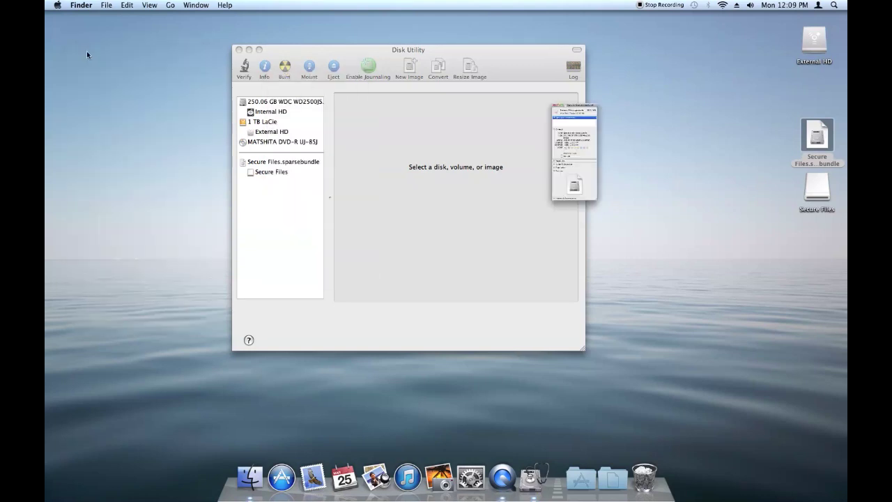
left_click(404, 52)
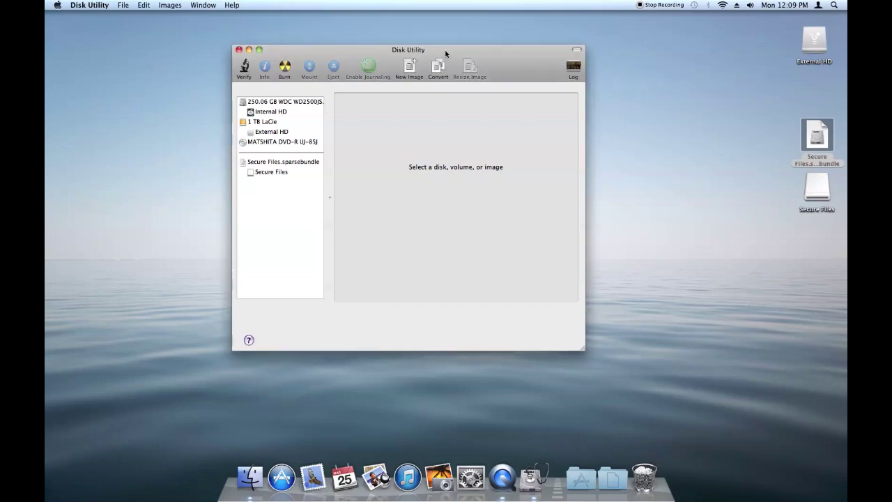